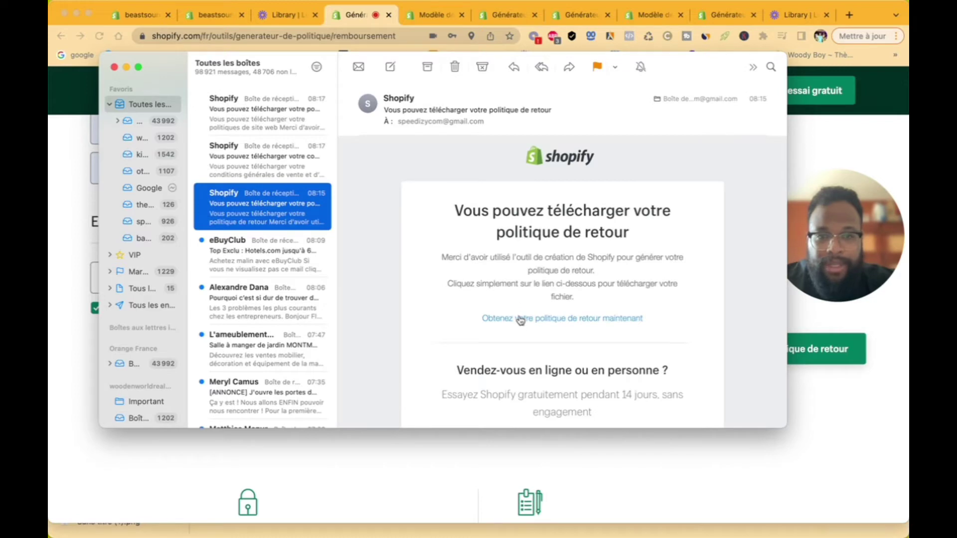
left_click(521, 320)
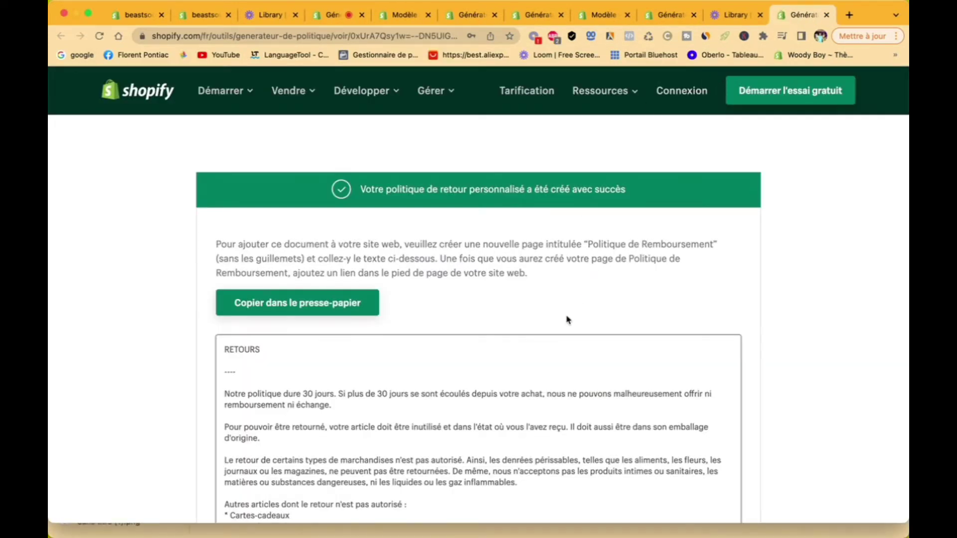
scroll(567, 319, "down", 5)
scroll(567, 317, "up", 5)
left_click(334, 293)
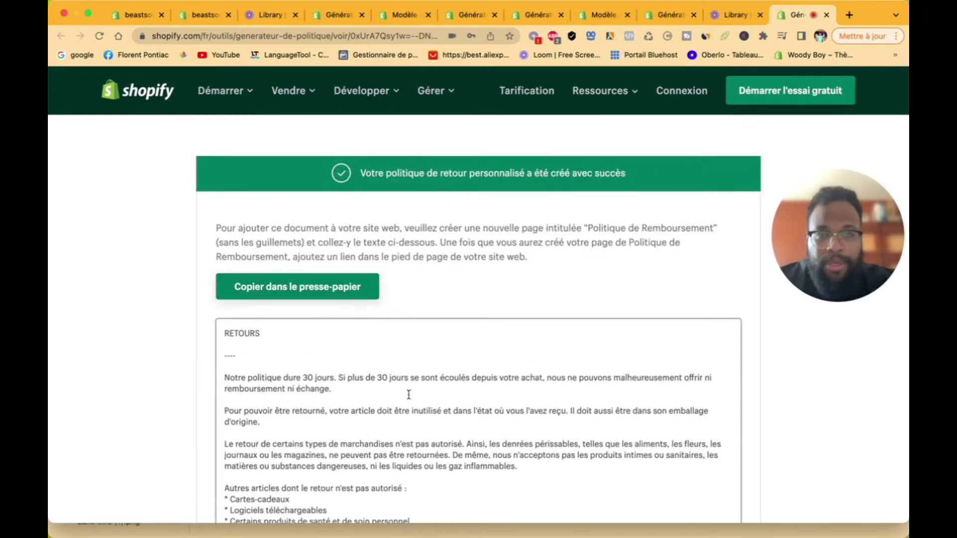
- Switch to the store's legal policy settings and review the refund and privacy policy texts
left_click(199, 20)
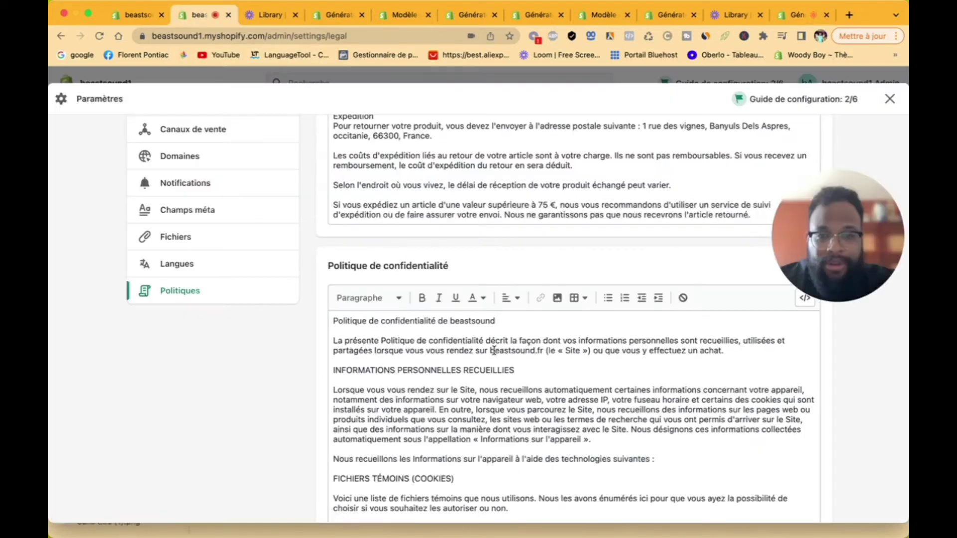
scroll(391, 251, "up", 6)
scroll(494, 350, "down", 15)
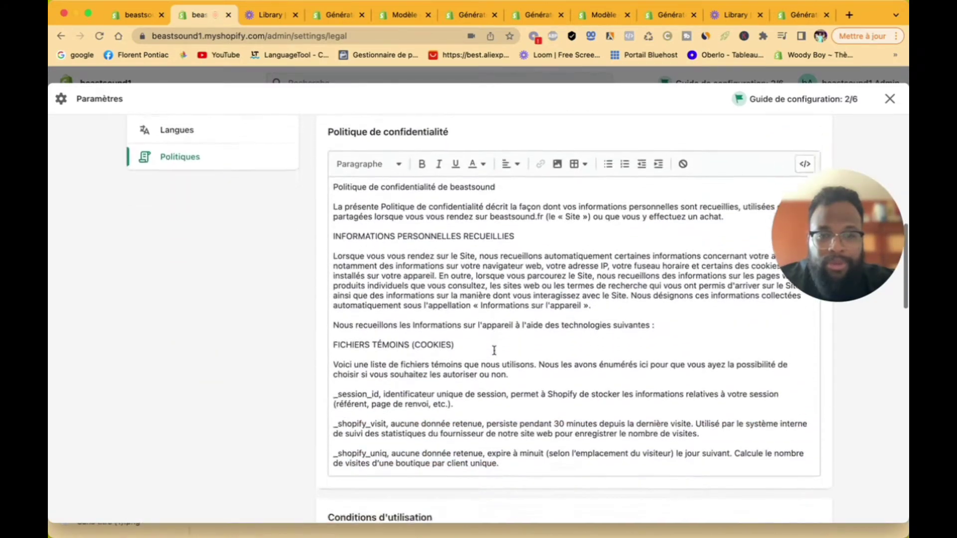
scroll(494, 351, "down", 3)
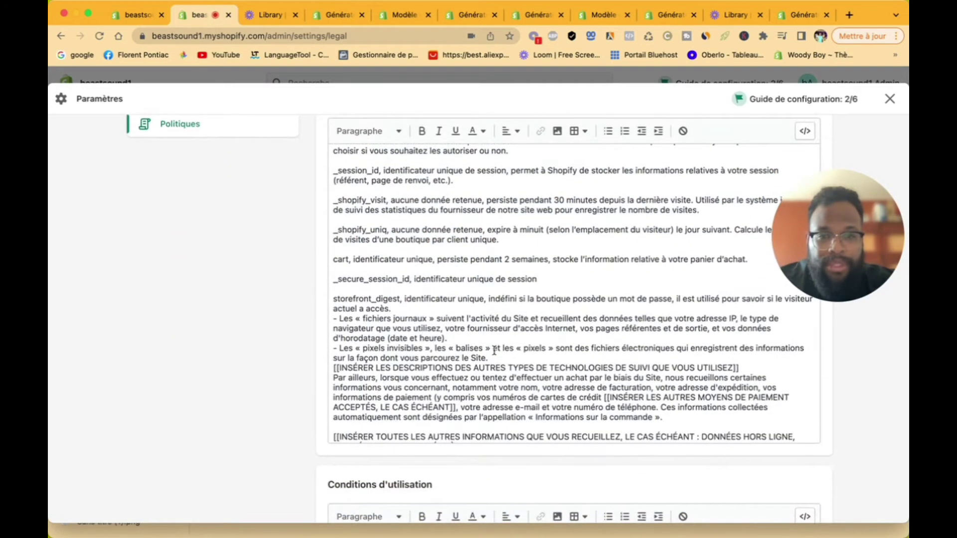
scroll(494, 350, "up", 8)
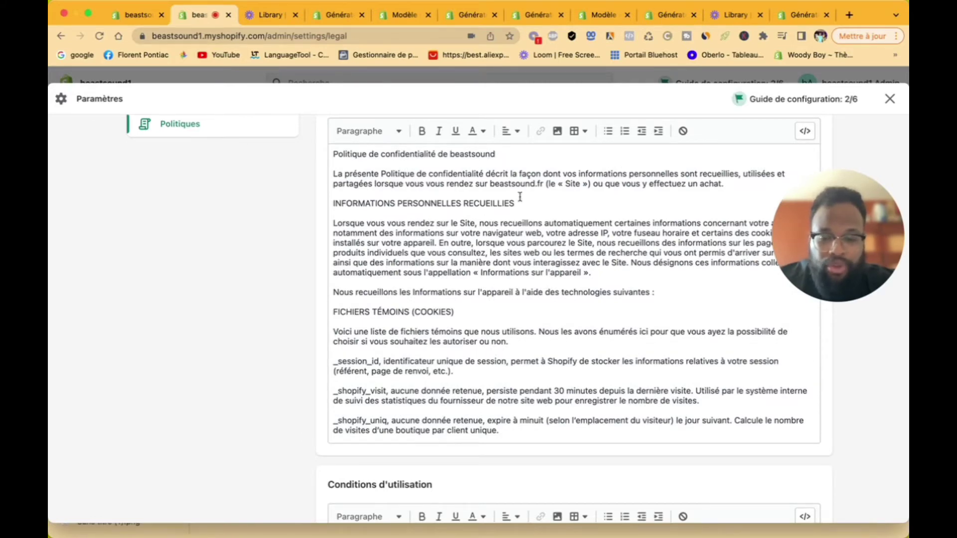
- Search the policies page for "beast" and clear the search term
key("super+f")
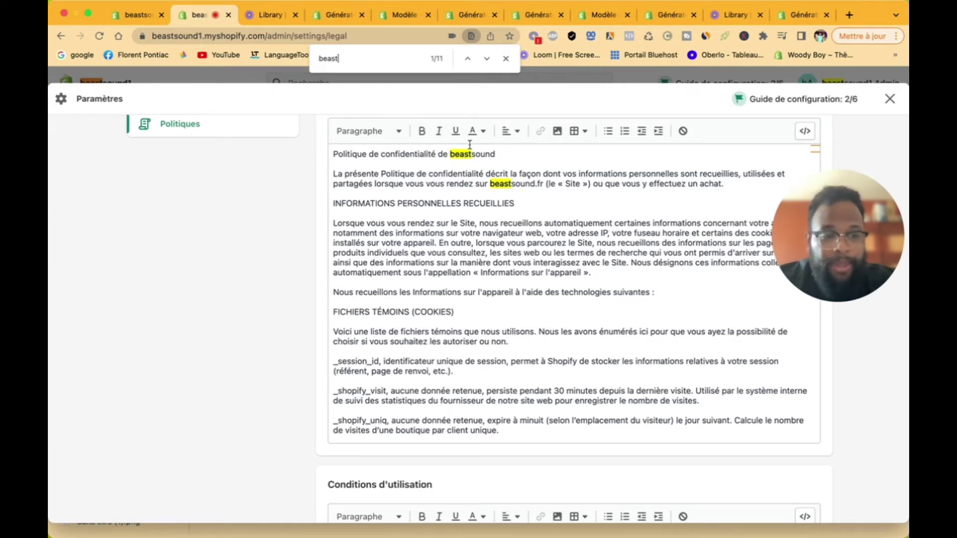
key("BackSpace")
key("BackSpace")
key("BackSpace")
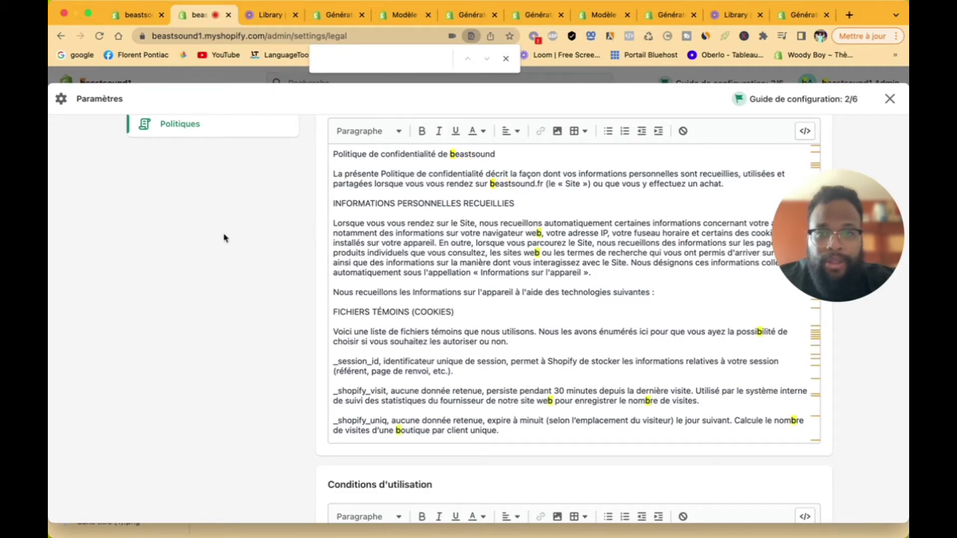
- Leave the store settings and open the online store's Navigation page, dismissing the mail notification
scroll(400, 261, "up", 15)
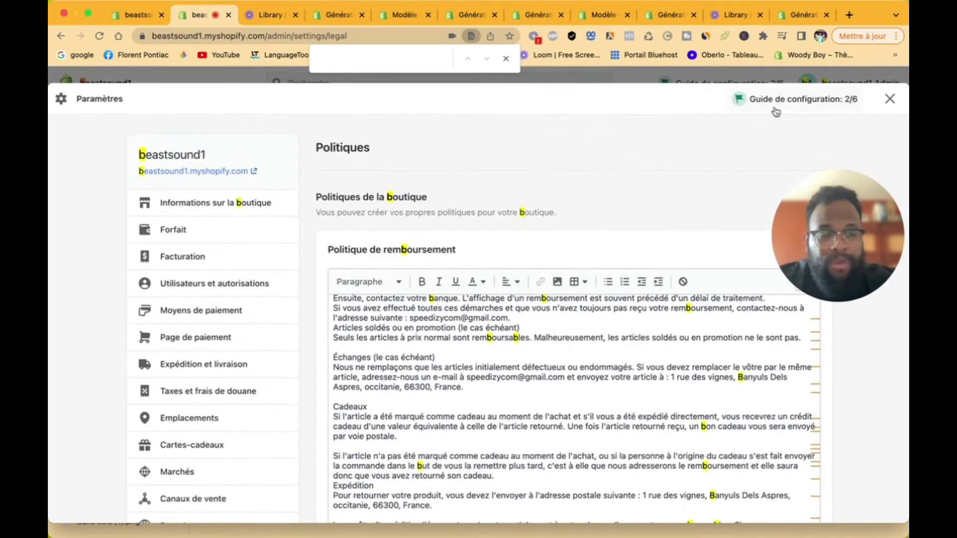
left_click(890, 100)
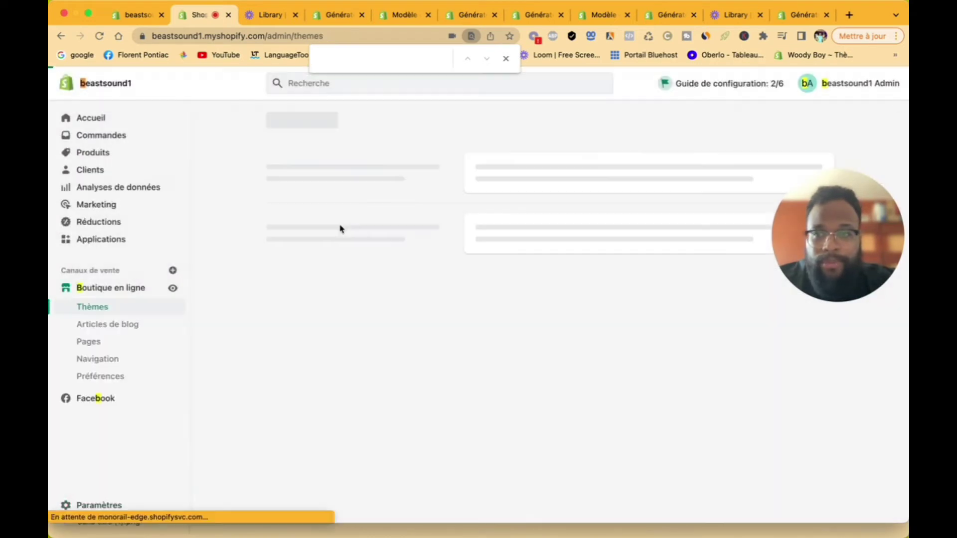
left_click(119, 290)
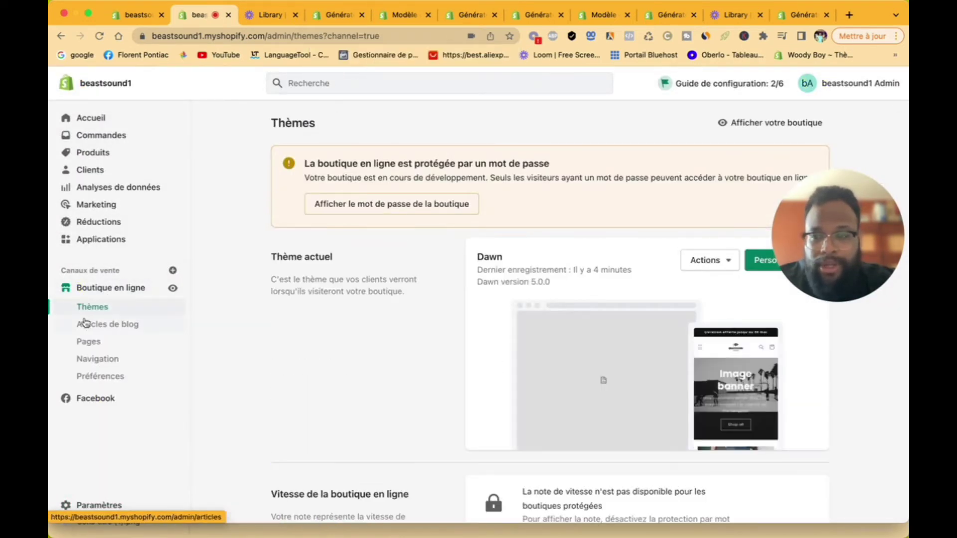
left_click(120, 360)
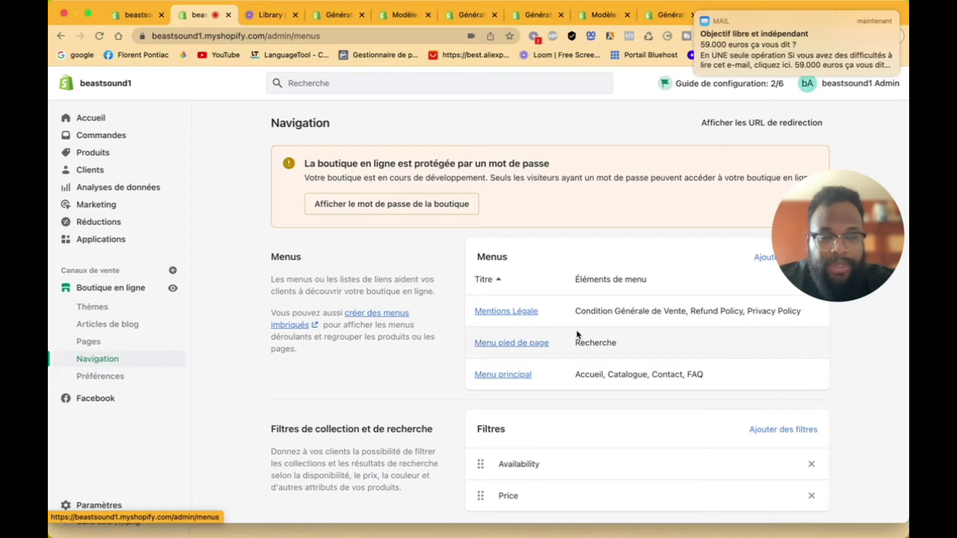
left_click(698, 13)
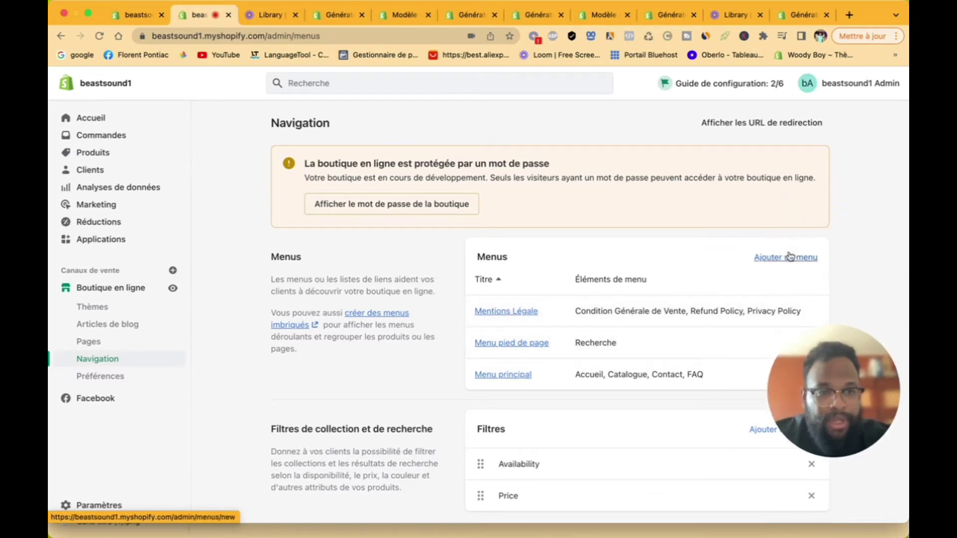
left_click(789, 255)
left_click(514, 185)
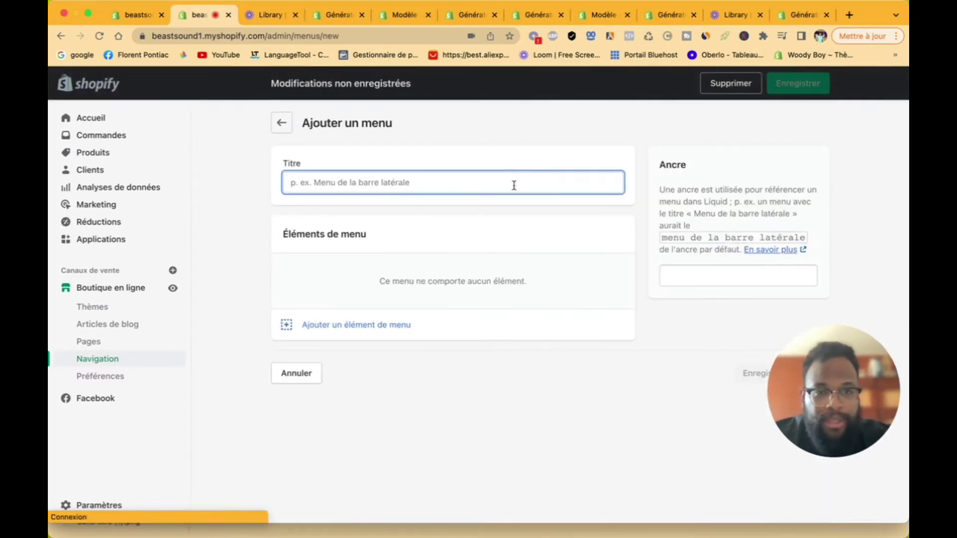
left_click(453, 327)
left_click(703, 216)
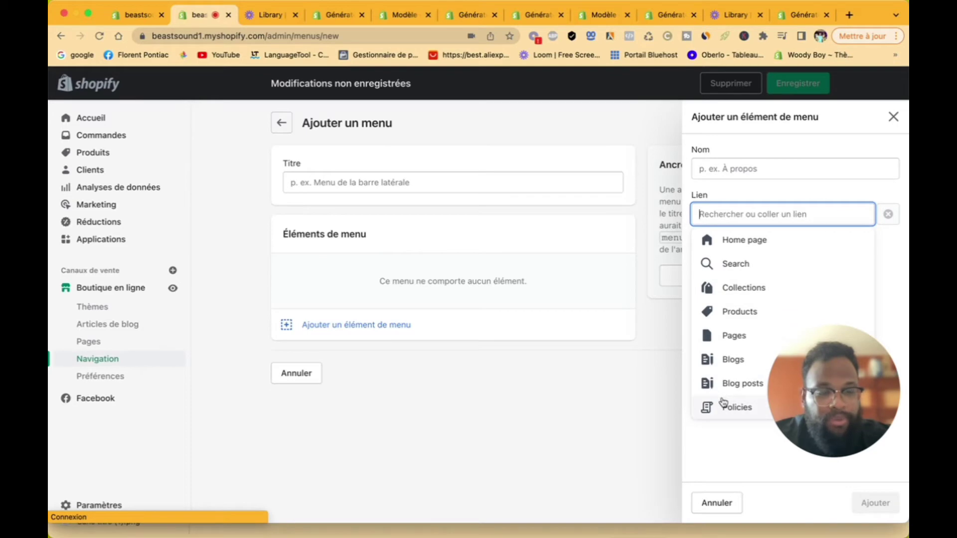
left_click(893, 117)
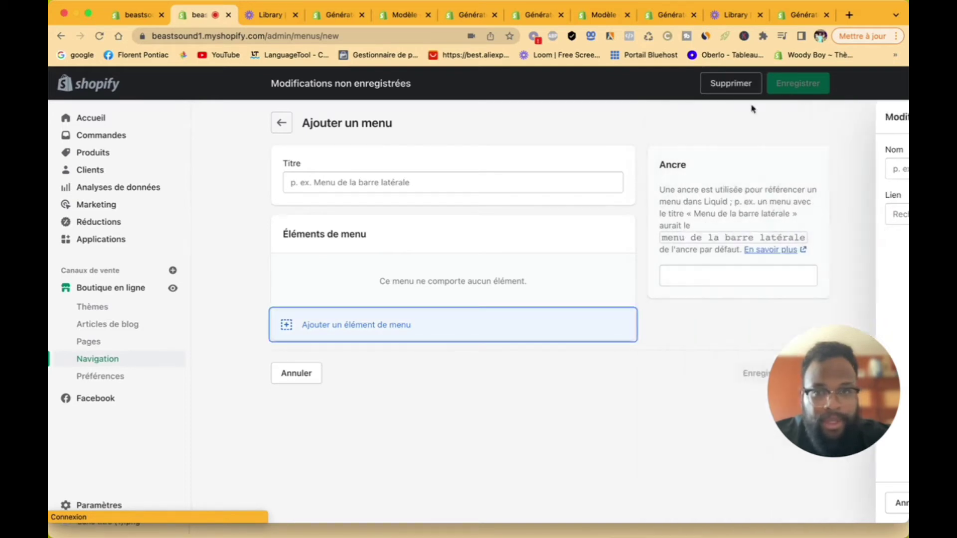
left_click(282, 124)
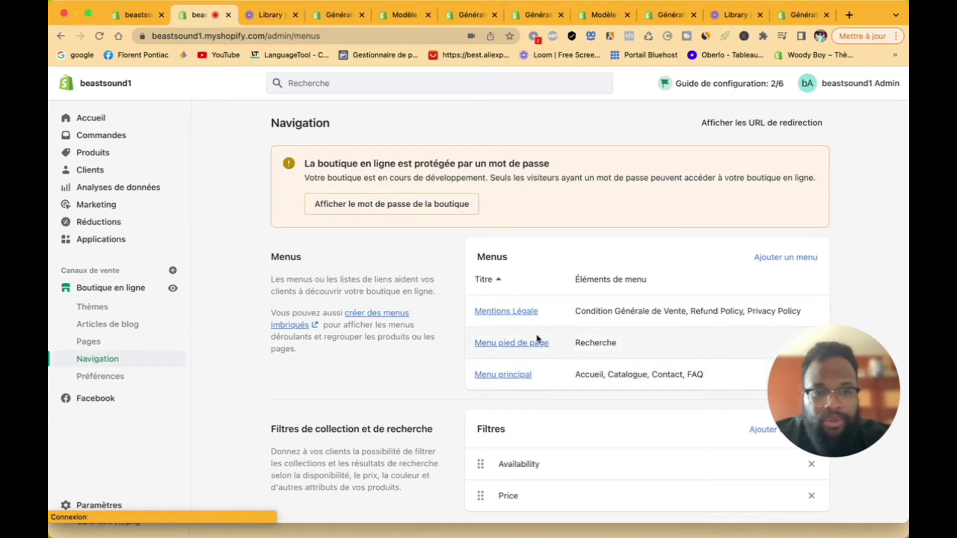
- Add an item linking to the FAQ page to the Mentions Légale menu and save the menu
left_click(516, 314)
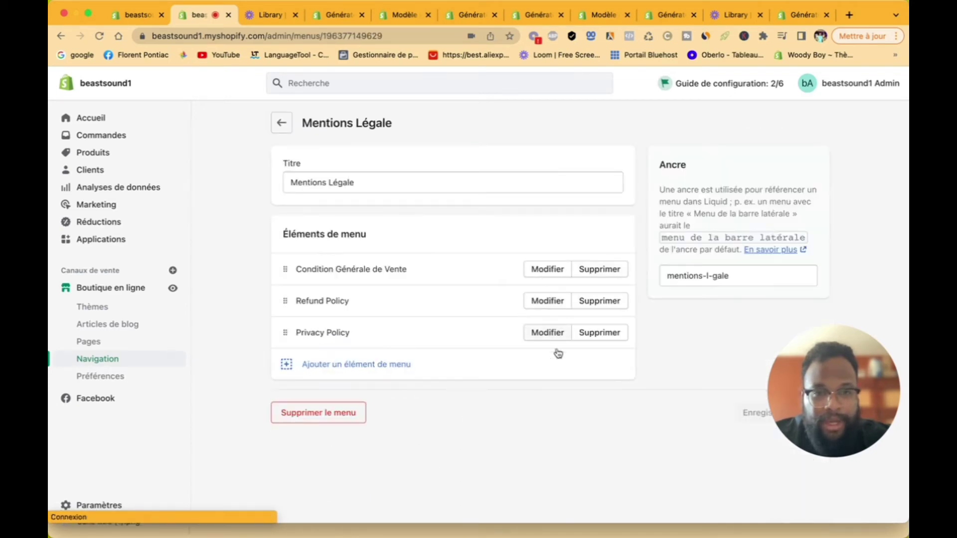
left_click(352, 365)
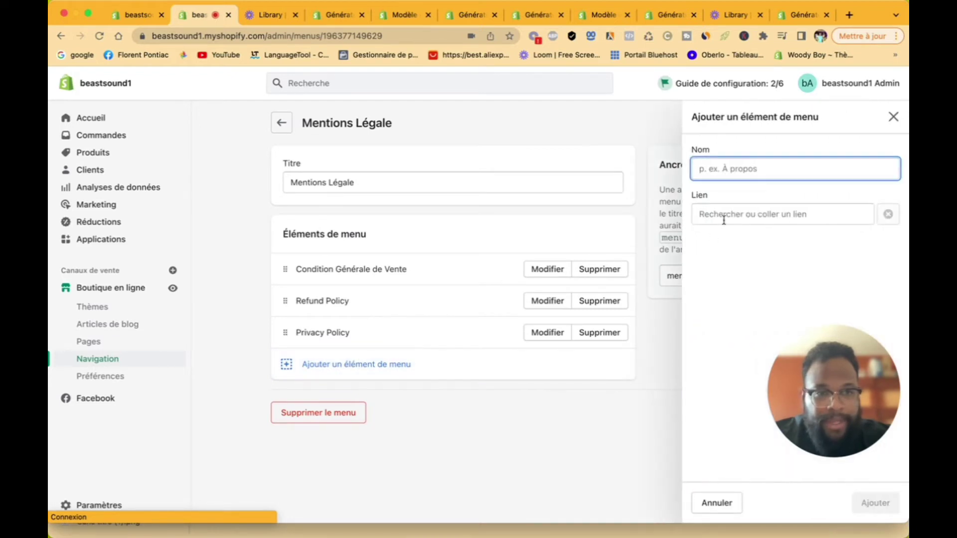
left_click(724, 220)
type("faq")
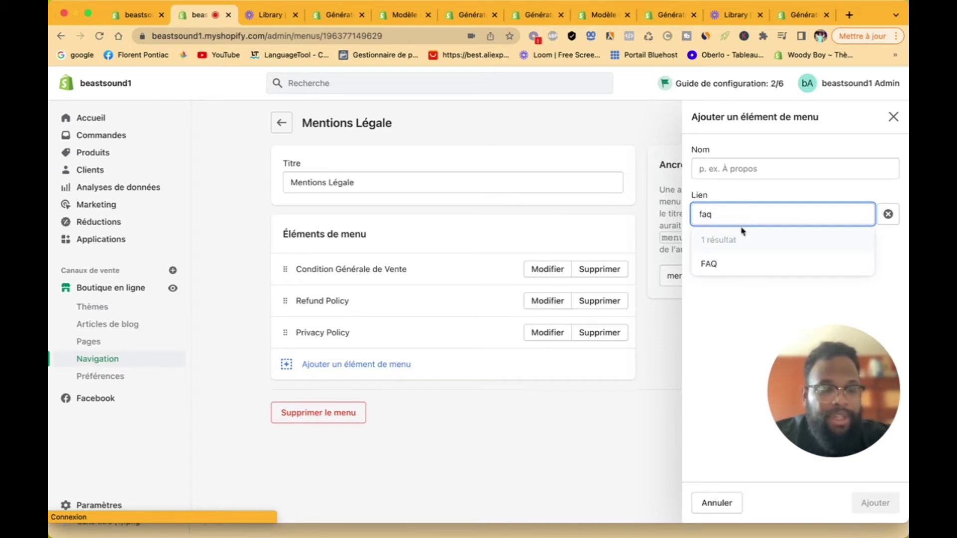
left_click(735, 264)
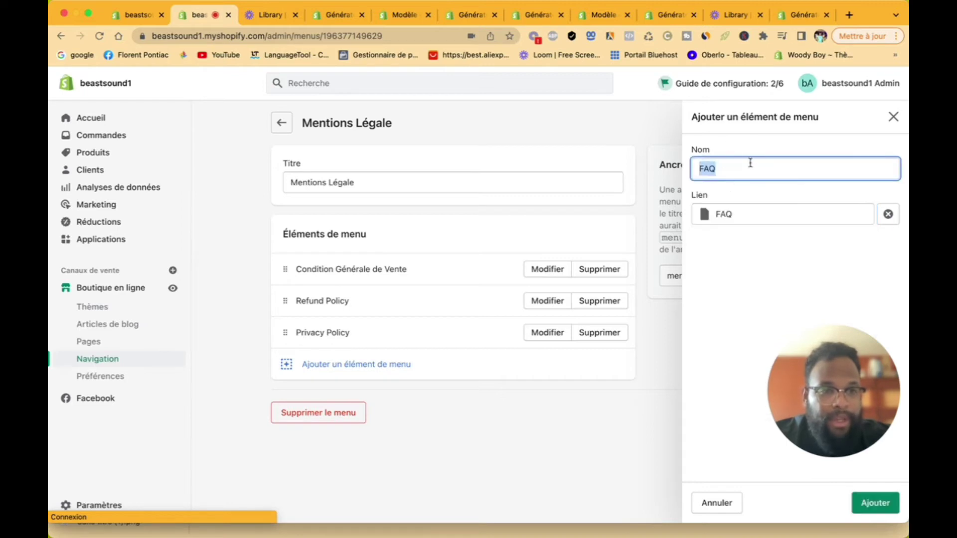
left_click(874, 503)
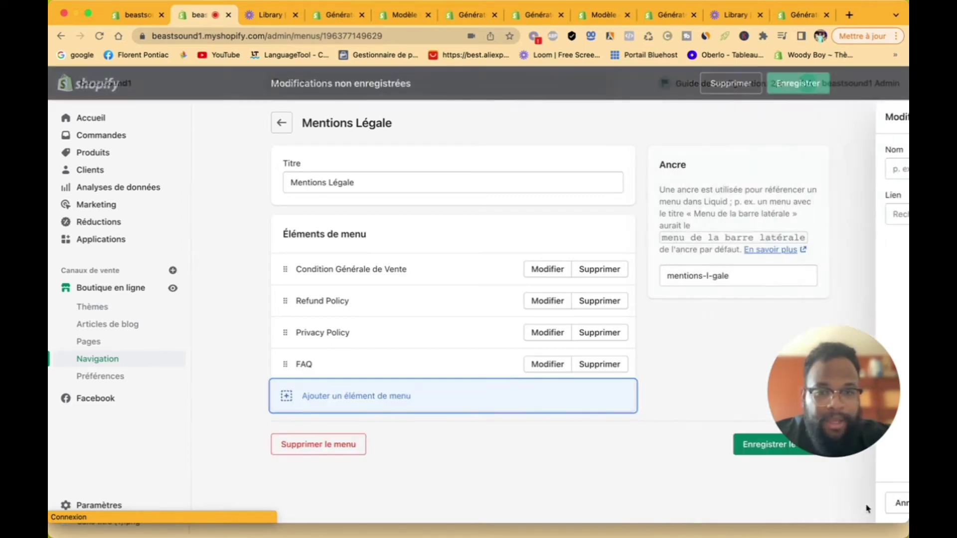
left_click(750, 451)
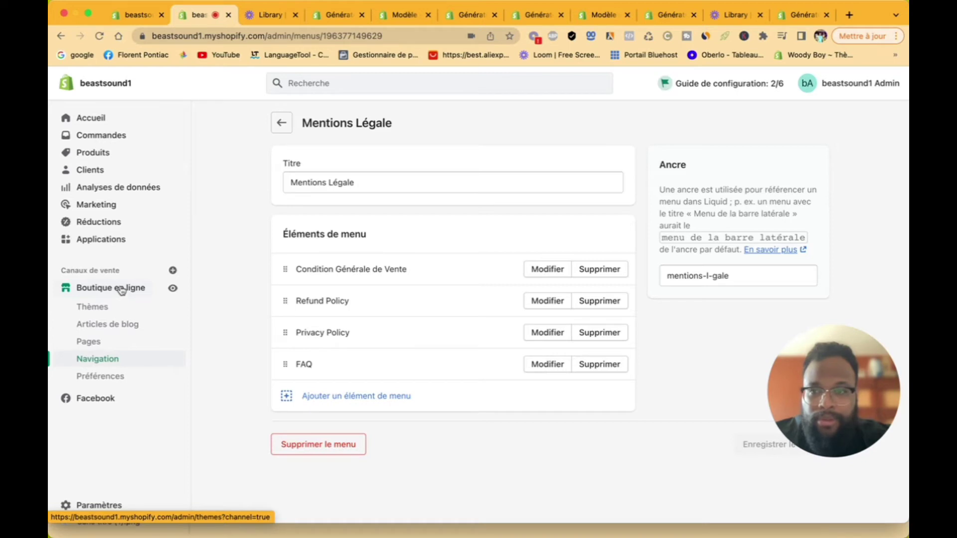
- Open the Dawn theme for customization and open the Quick links block in the footer
left_click(122, 290)
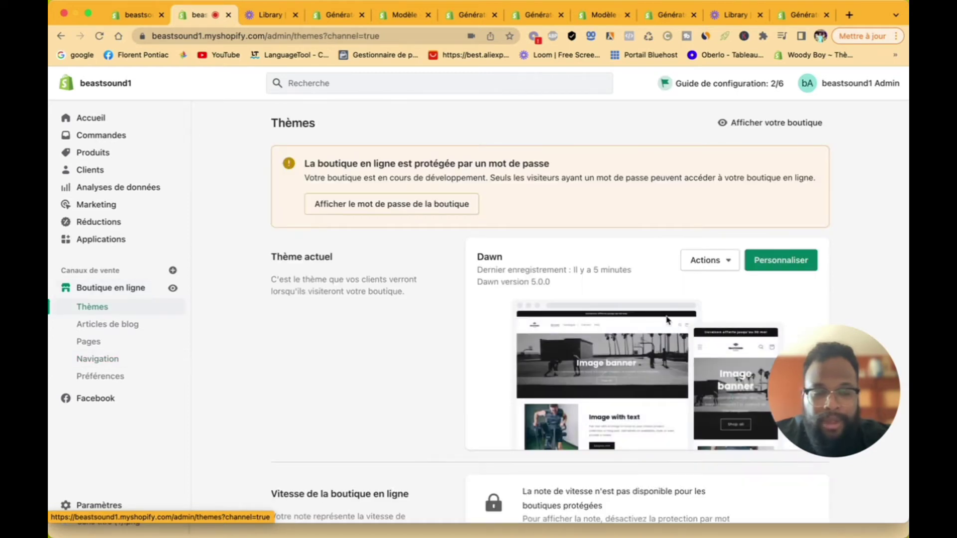
left_click(779, 264)
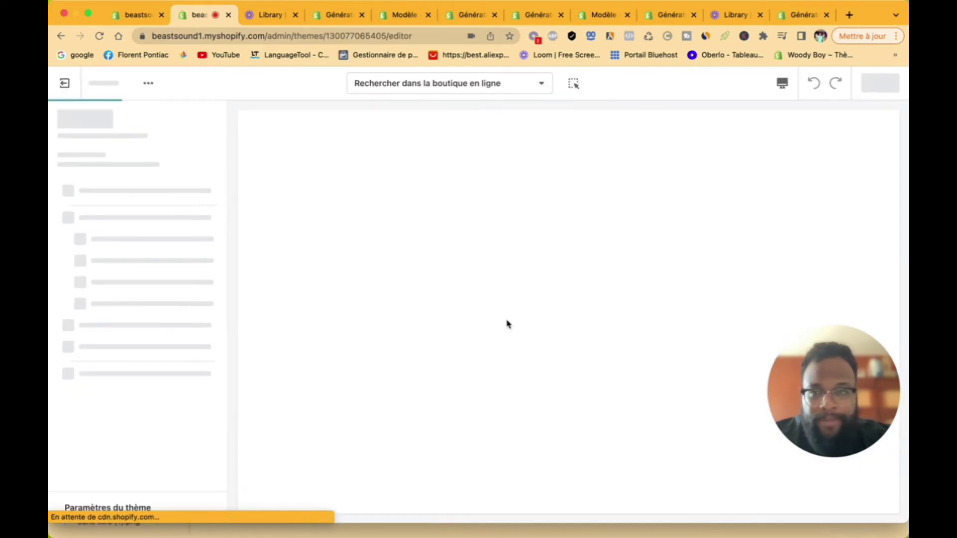
scroll(177, 330, "down", 10)
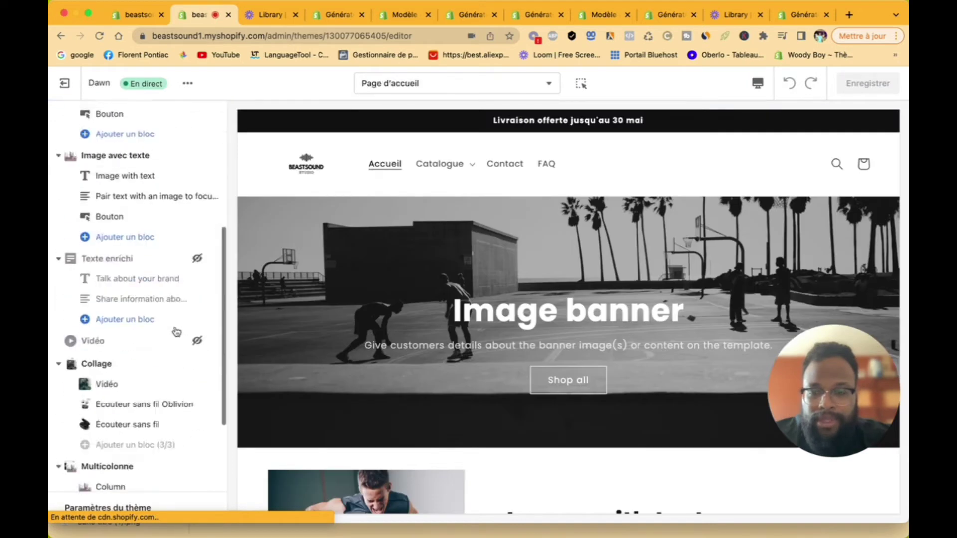
left_click(58, 473)
scroll(119, 484, "down", 3)
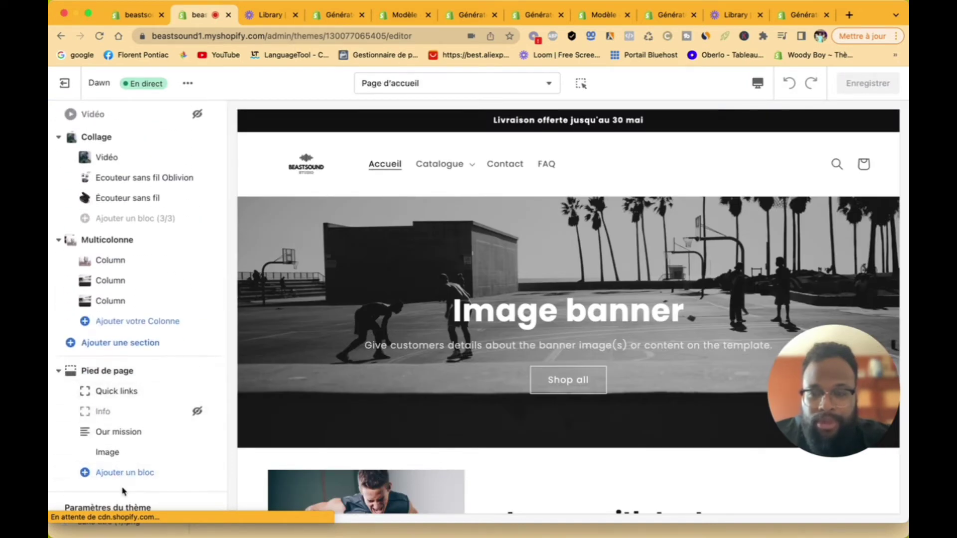
left_click(135, 396)
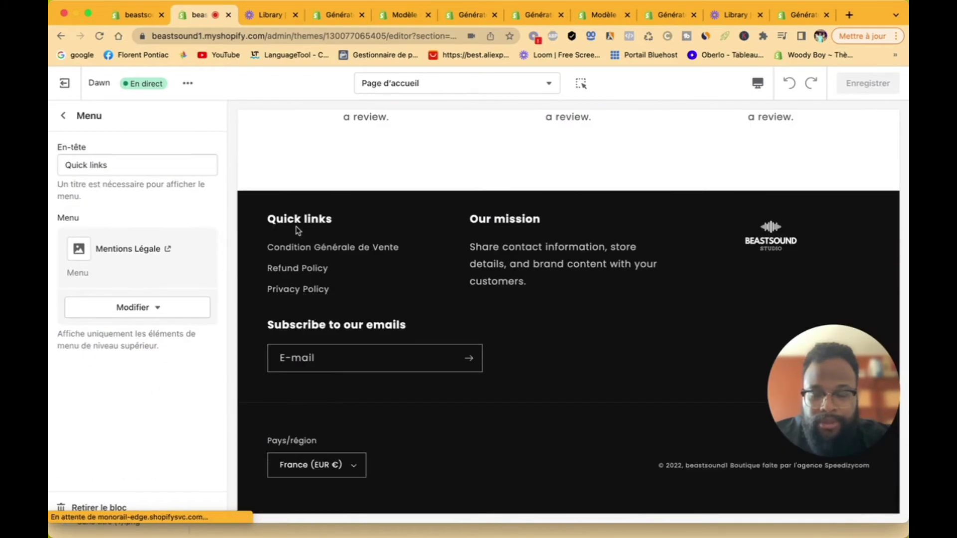
- Try Menu pied de page as the Quick links block's menu and go back to Mentions Légale
left_click(150, 308)
left_click(147, 337)
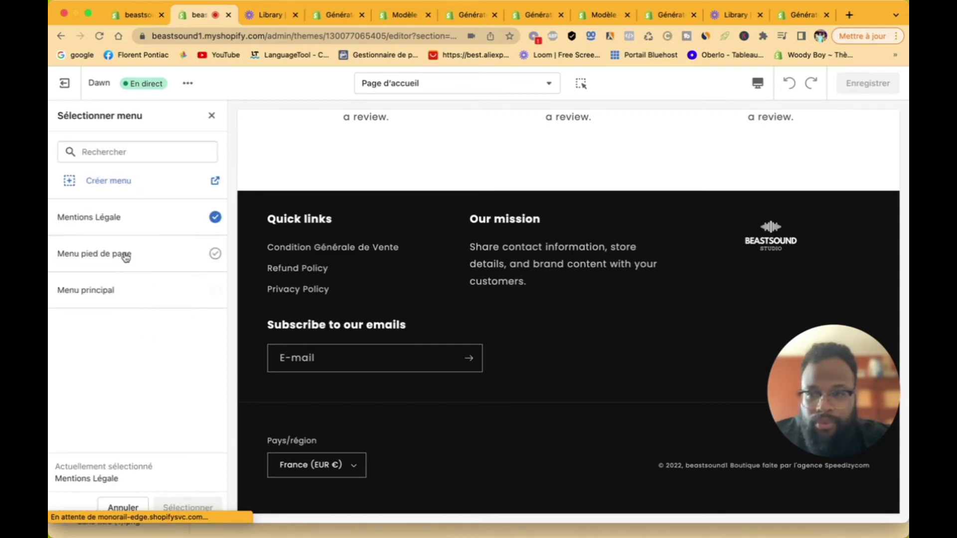
left_click(126, 256)
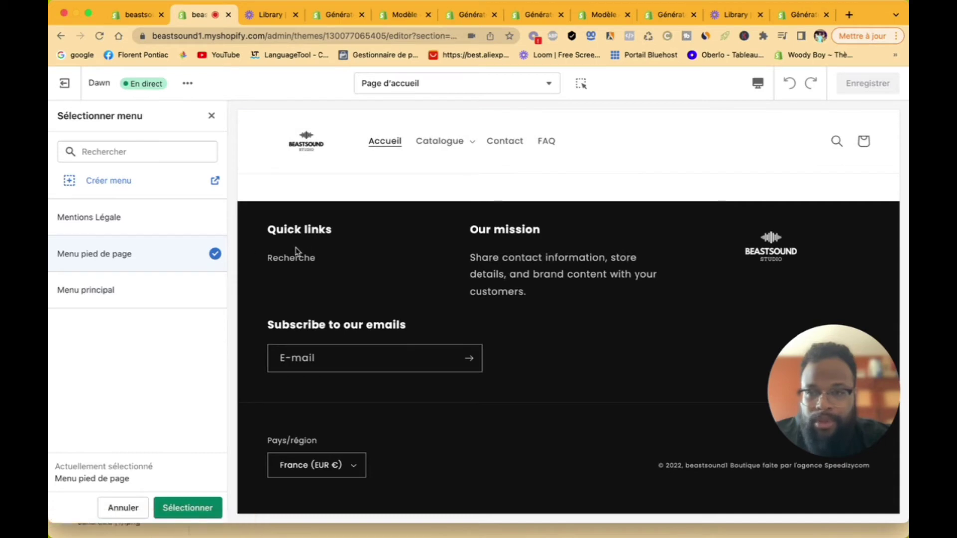
left_click(148, 225)
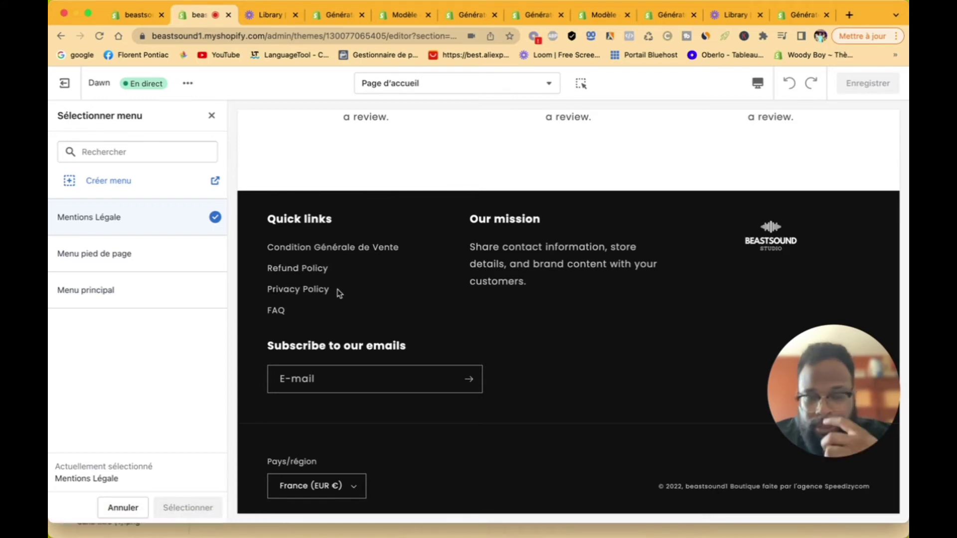
left_click(212, 116)
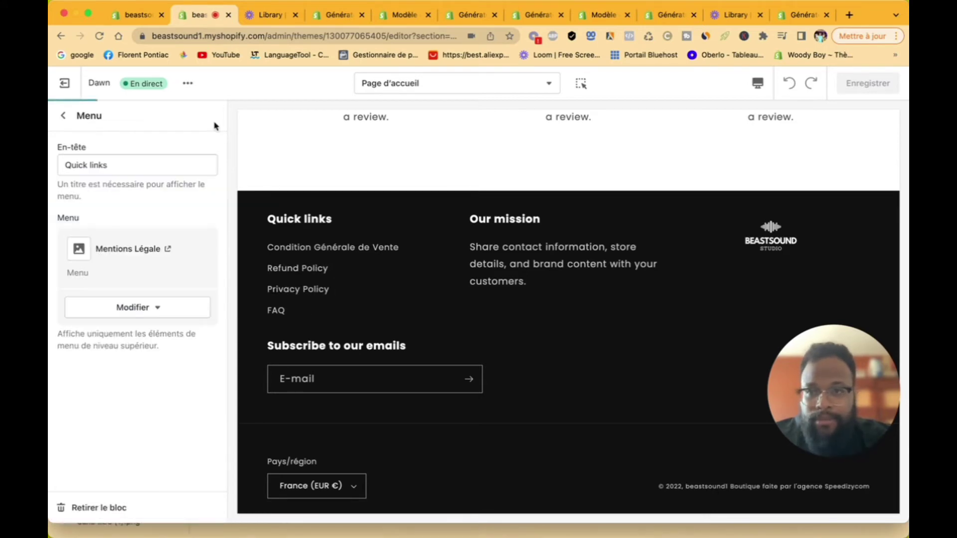
- Show the footer's Info block, hiding the Image block and showing it again
left_click(62, 117)
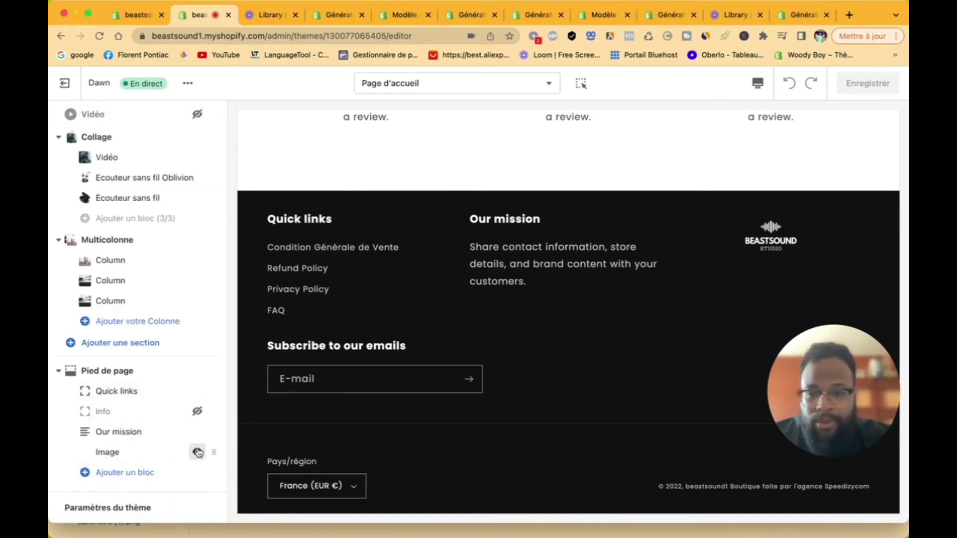
left_click(198, 452)
left_click(198, 413)
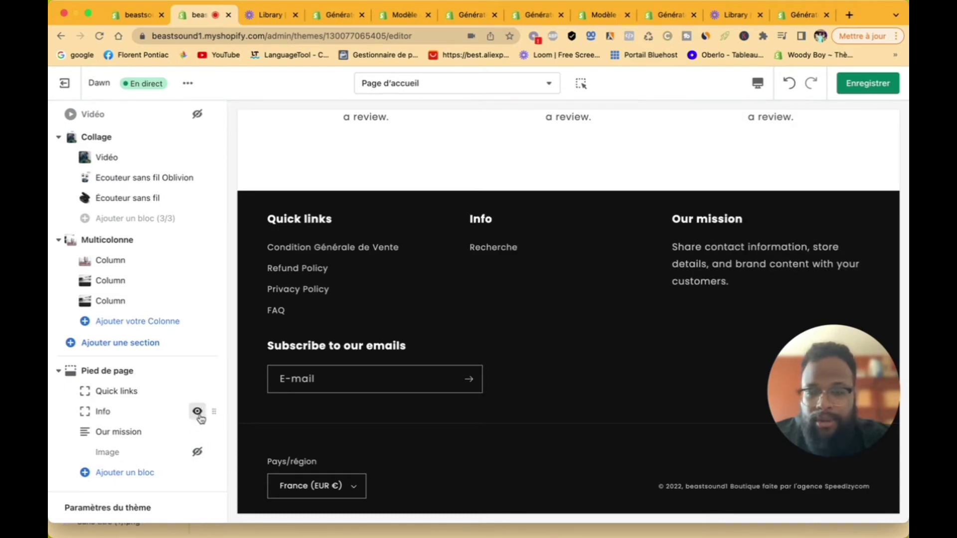
left_click(197, 453)
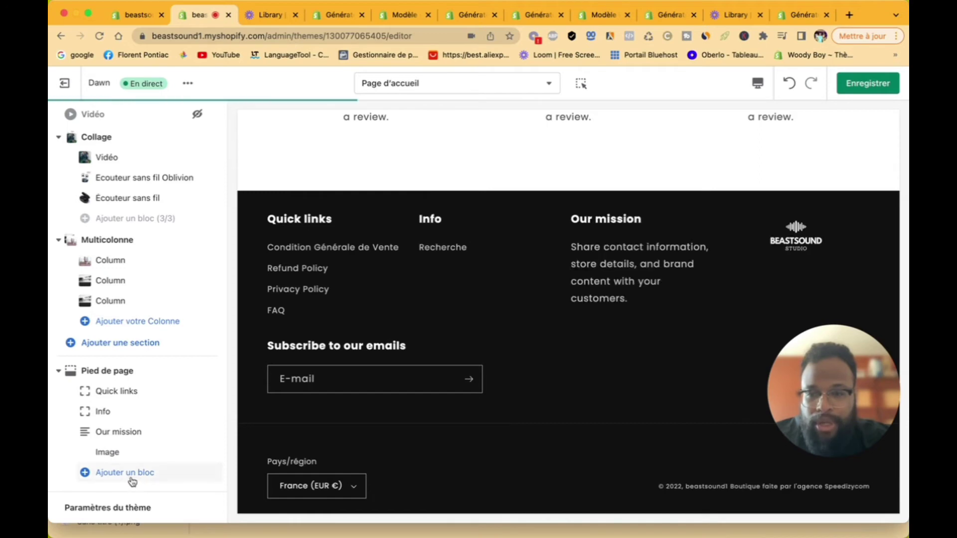
- Try to increase the image width of the logo in the footer's Image block and return to the section list
left_click(130, 478)
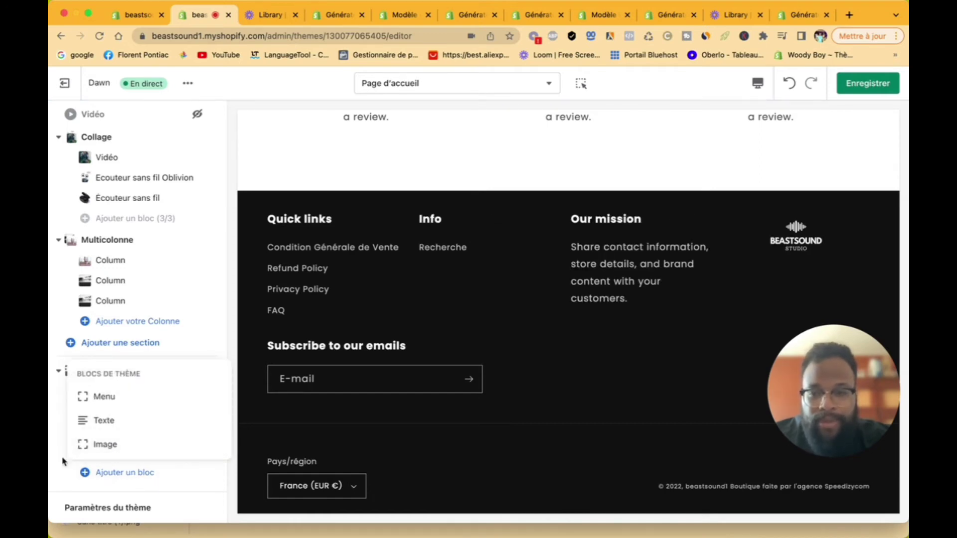
left_click(100, 445)
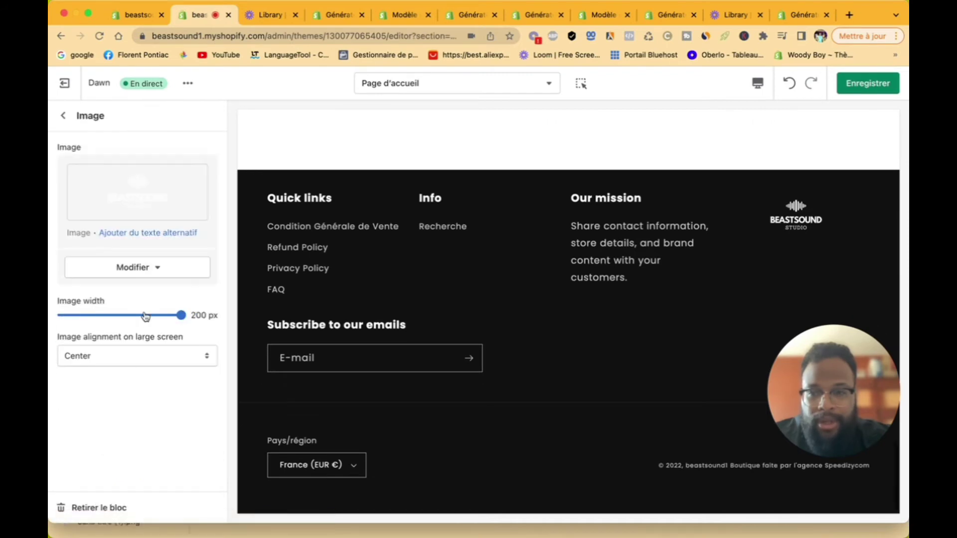
left_click_drag(181, 315, 209, 311)
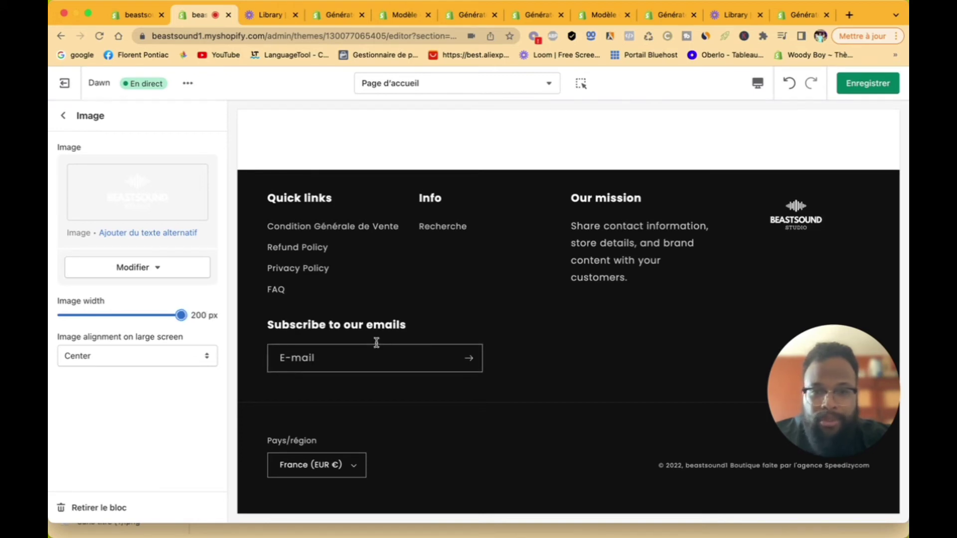
left_click(63, 115)
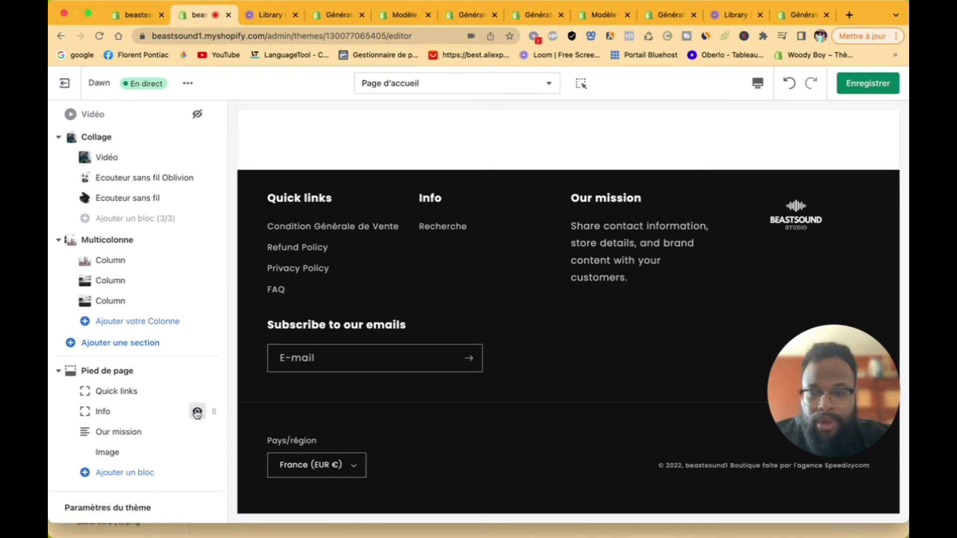
- Hide the footer's Info block and review the Pied de page section's signup, social icon, country selector, payment icon and spacing settings
left_click(197, 412)
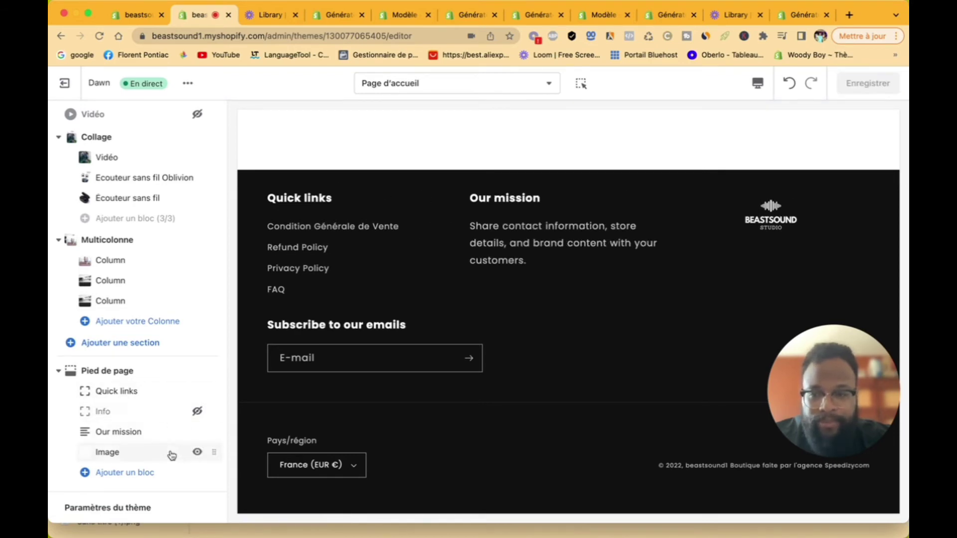
left_click(137, 370)
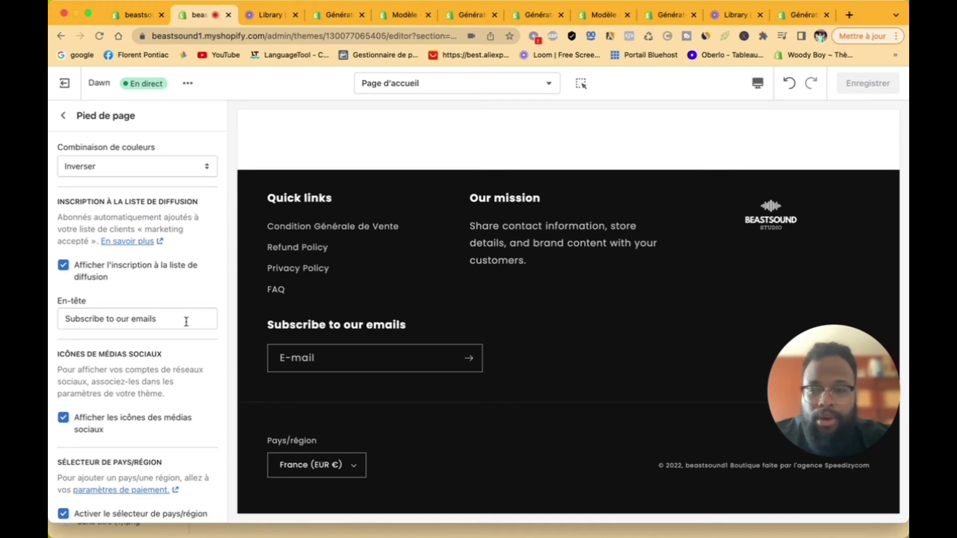
scroll(185, 322, "down", 5)
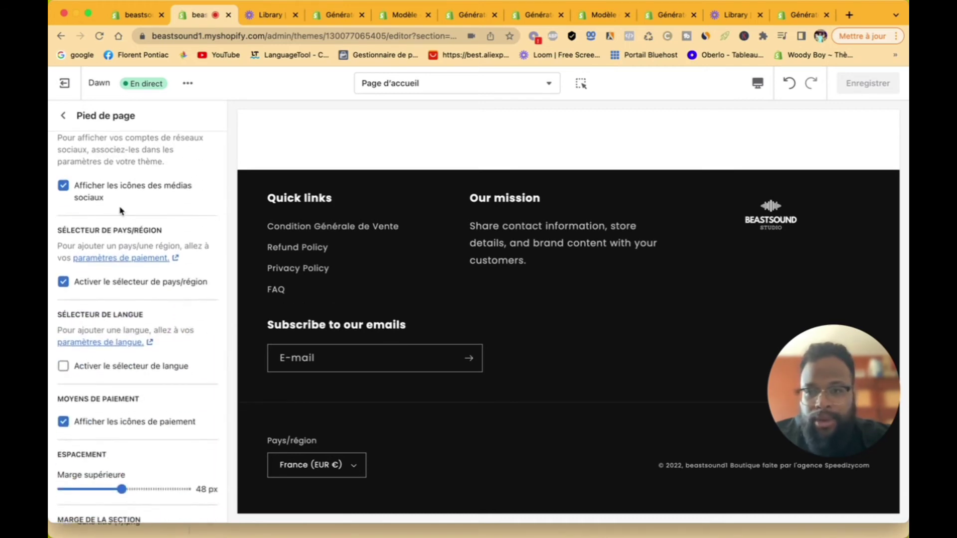
scroll(150, 329, "down", 3)
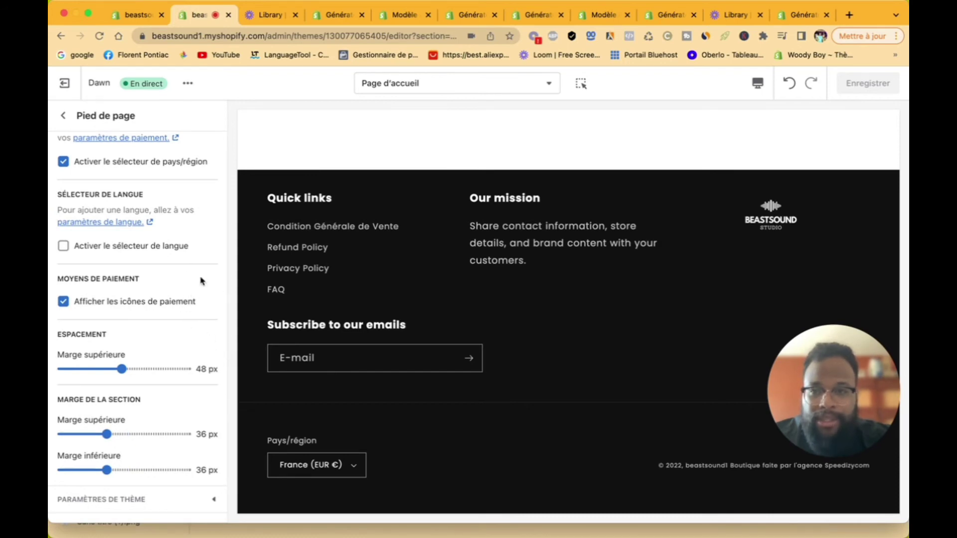
scroll(222, 292, "up", 2)
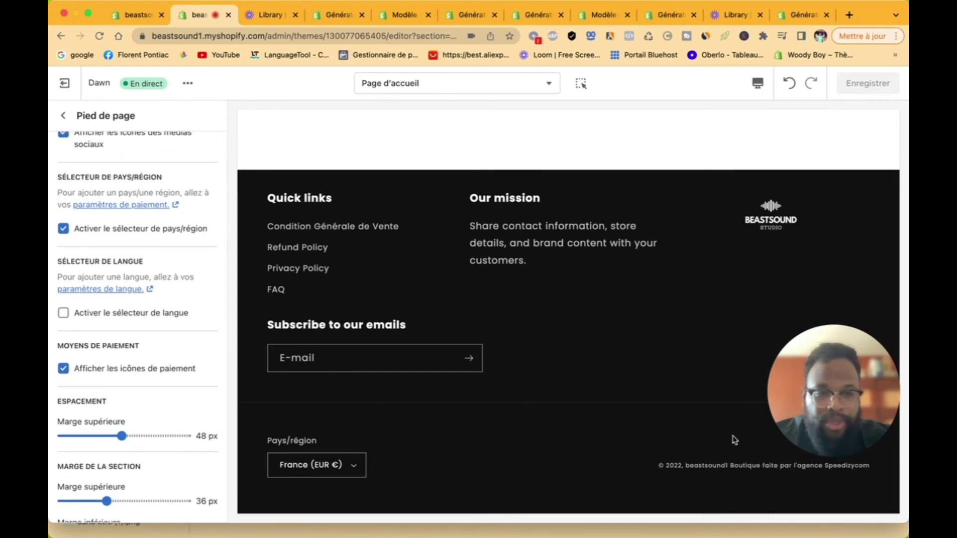
scroll(129, 358, "down", 2)
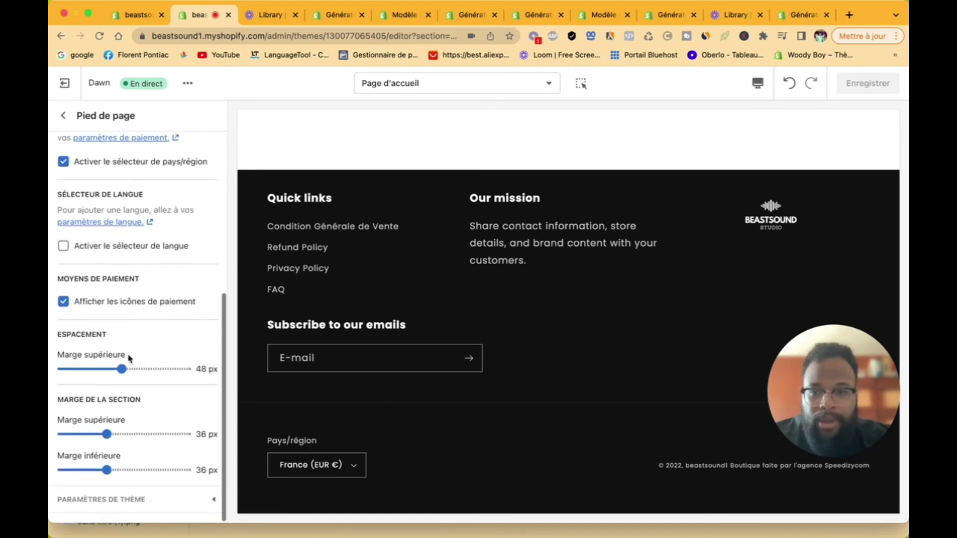
scroll(130, 357, "up", 8)
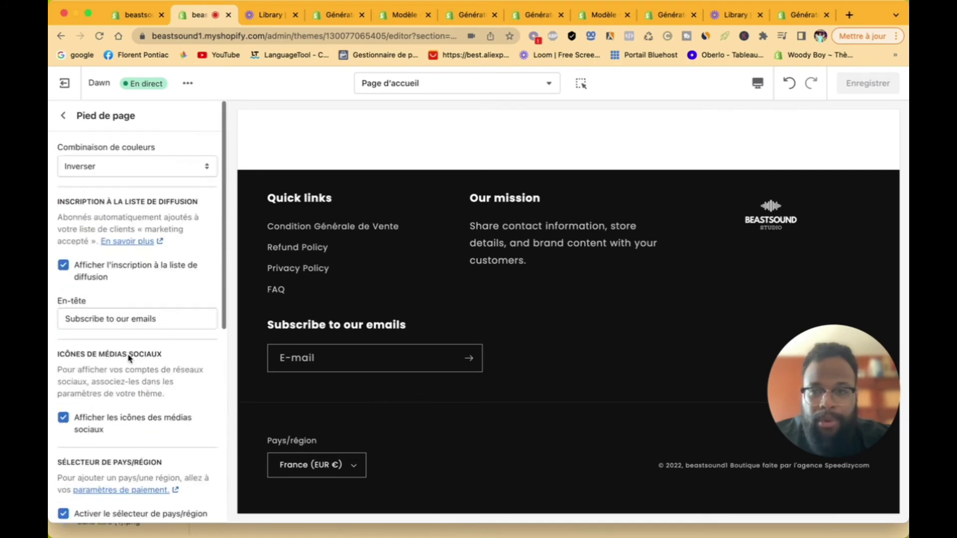
left_click(65, 118)
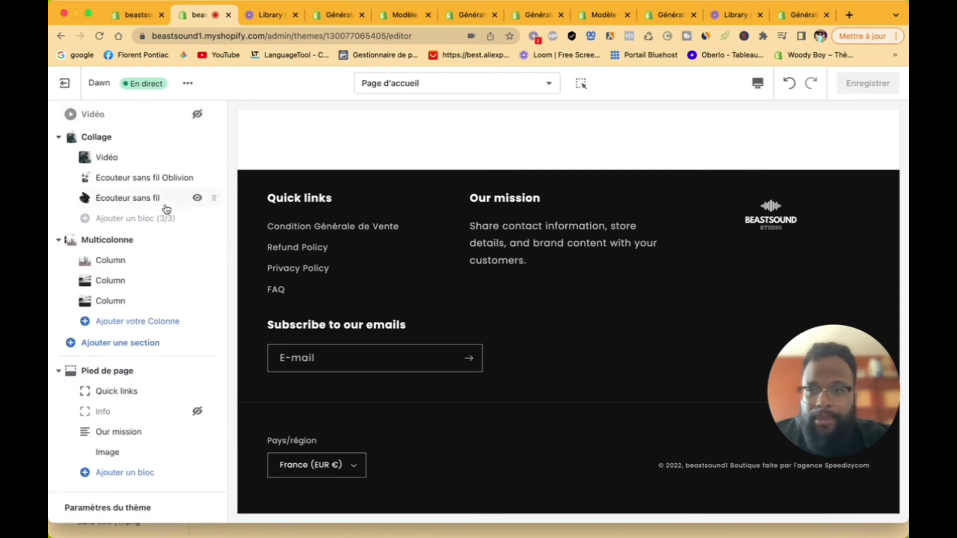
- Exit the theme editor and view the policies page in the store settings, closing the settings when done
scroll(167, 210, "up", 10)
left_click(64, 83)
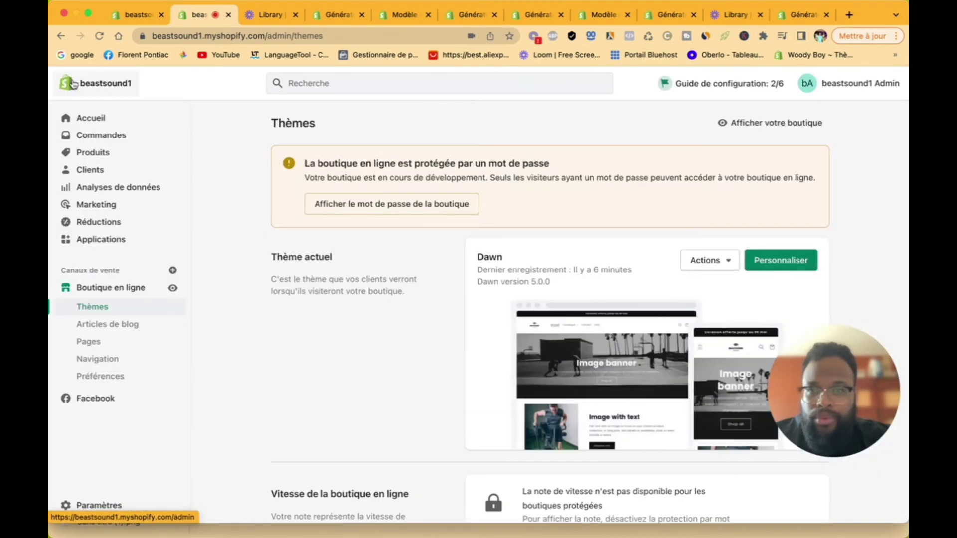
left_click(115, 507)
scroll(187, 463, "down", 5)
left_click(184, 455)
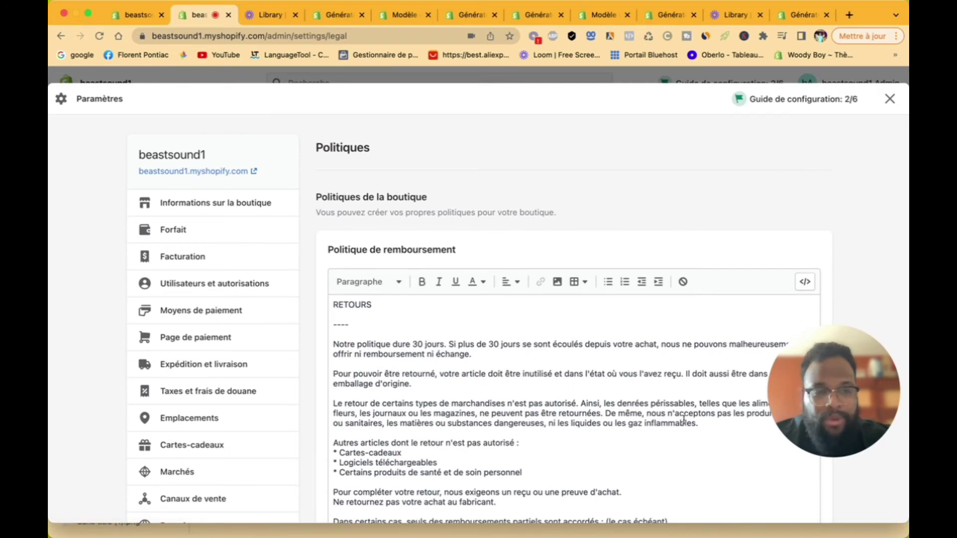
left_click(890, 99)
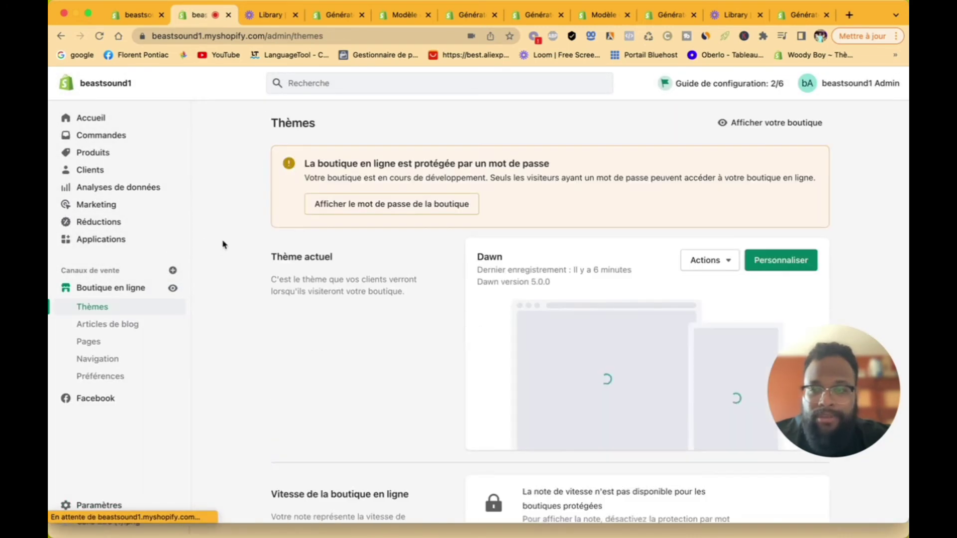